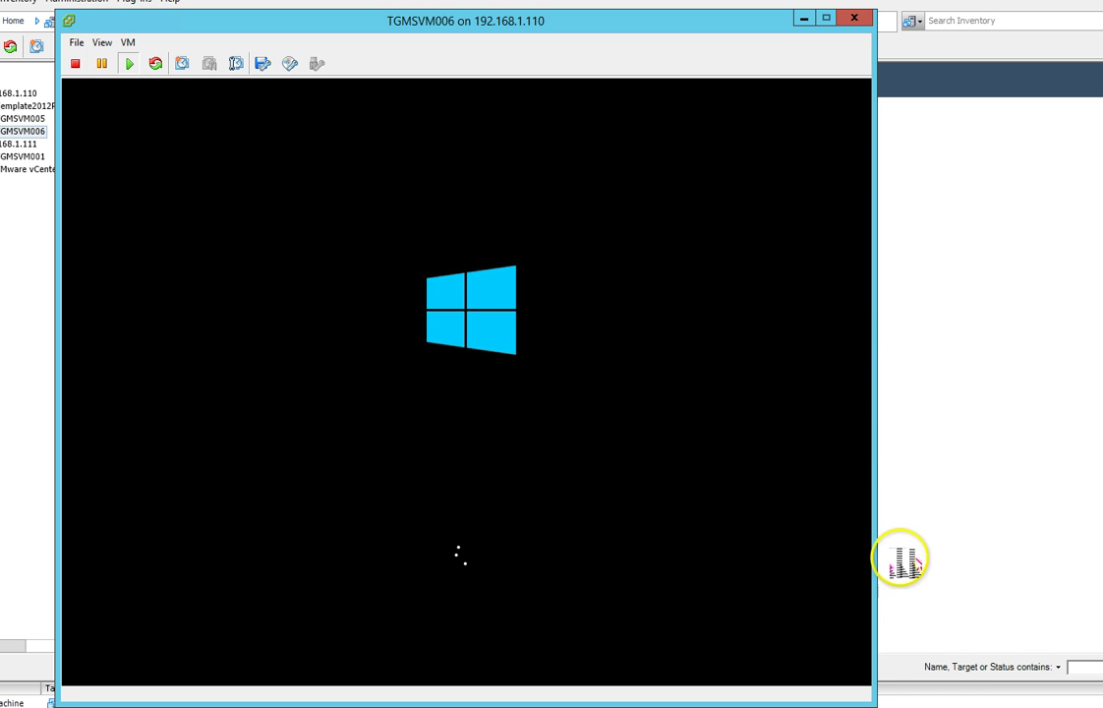
Widen the TGMSVM006 console window on both sides and pass mouse input to the VM.
{"action": "left_click_drag", "start_coordinate": [874, 665], "coordinate": [1044, 648]}
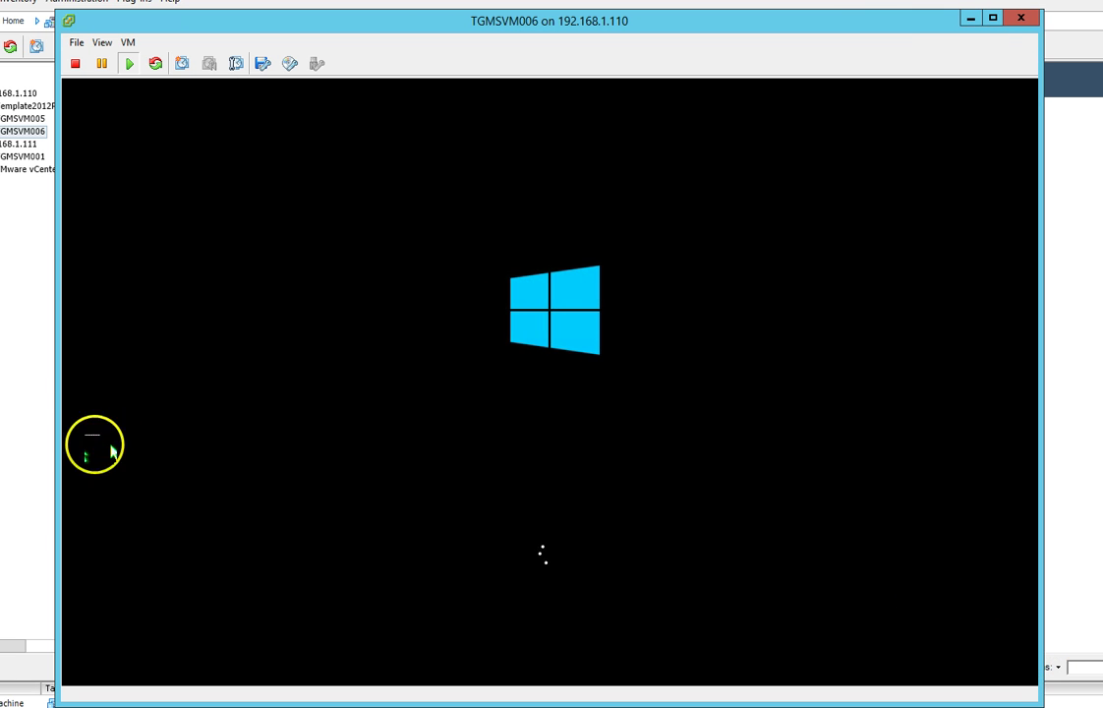
{"action": "left_click_drag", "start_coordinate": [57, 424], "coordinate": [13, 426]}
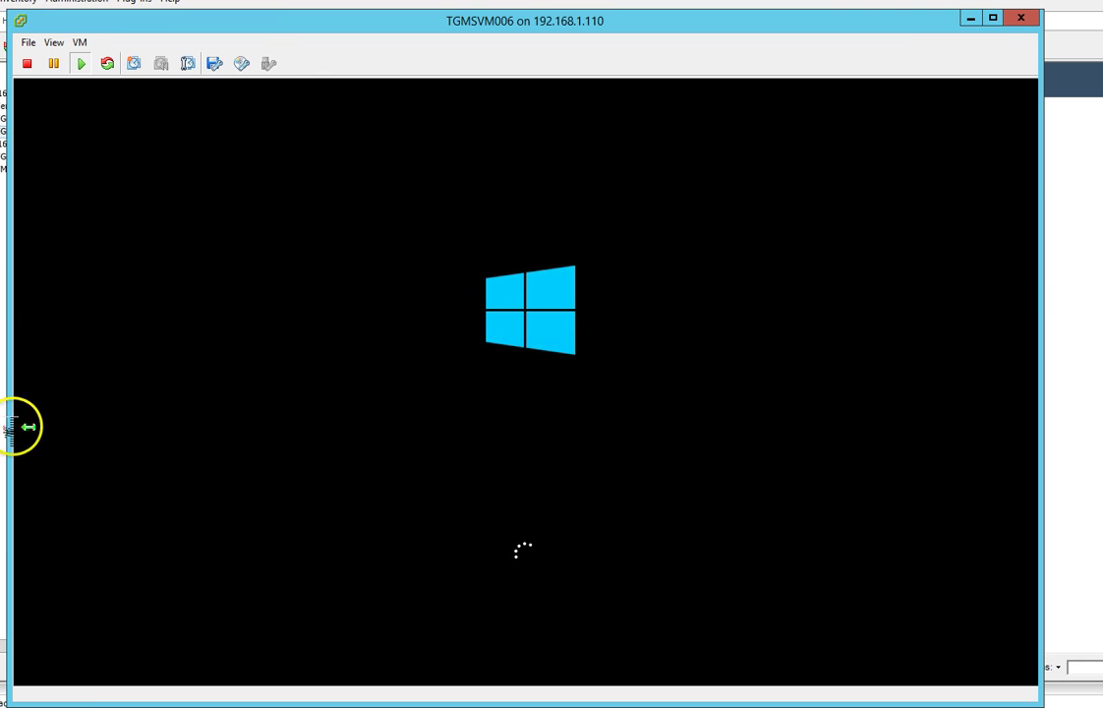
{"action": "left_click", "coordinate": [108, 413]}
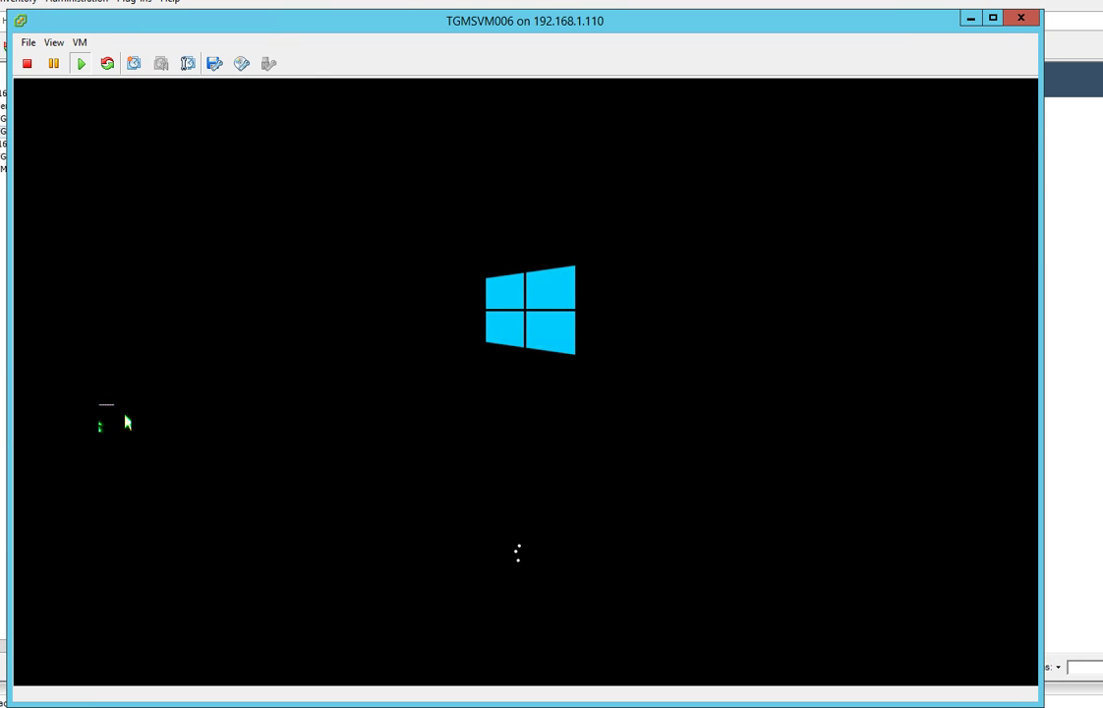
{"action": "mouse_move", "coordinate": [123, 416]}
{"action": "left_mouse_down"}
{"action": "mouse_move", "coordinate": [125, 364]}
{"action": "mouse_move", "coordinate": [228, 145]}
{"action": "mouse_move", "coordinate": [251, 39]}
{"action": "left_mouse_up"}
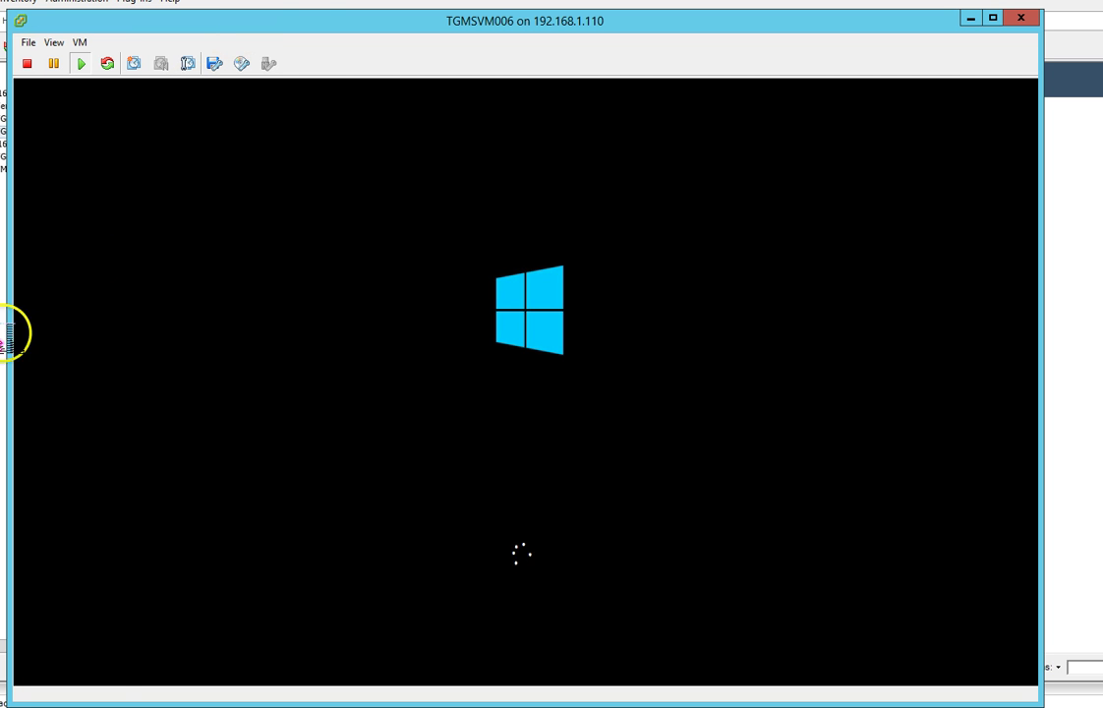
Click into the console and wait for the guest boot to reach Getting ready.
{"action": "left_click", "coordinate": [122, 672]}
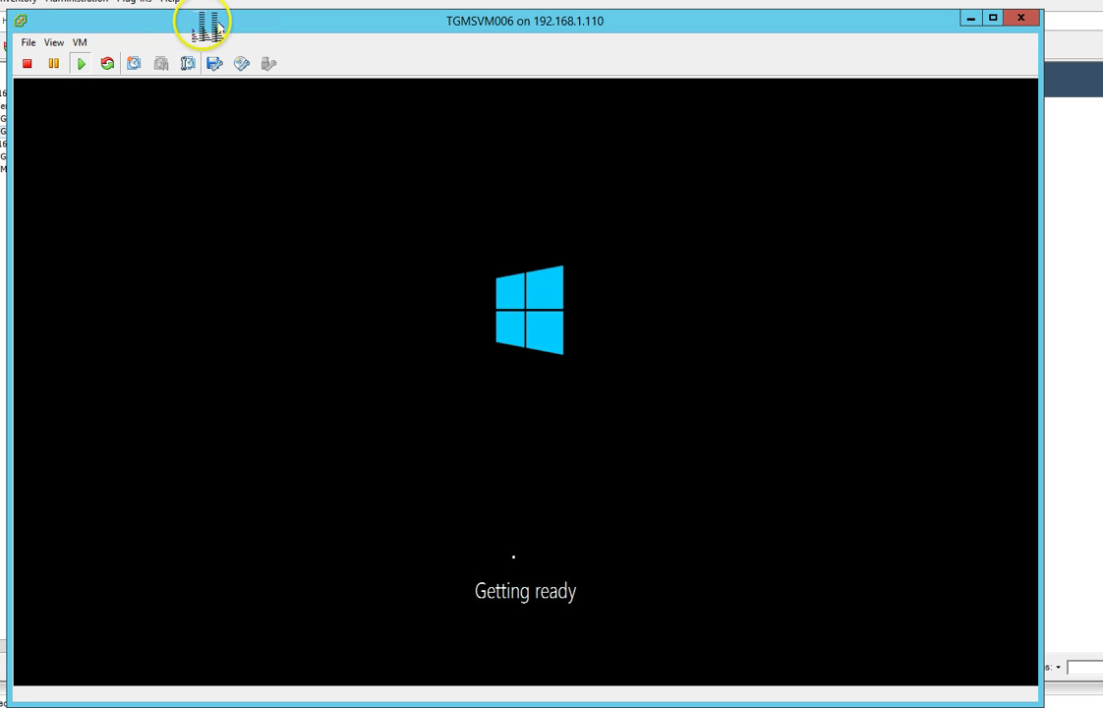
Reposition the console window and stretch it wider and taller to nearly fill the screen.
{"action": "left_click_drag", "start_coordinate": [212, 20], "coordinate": [212, 12]}
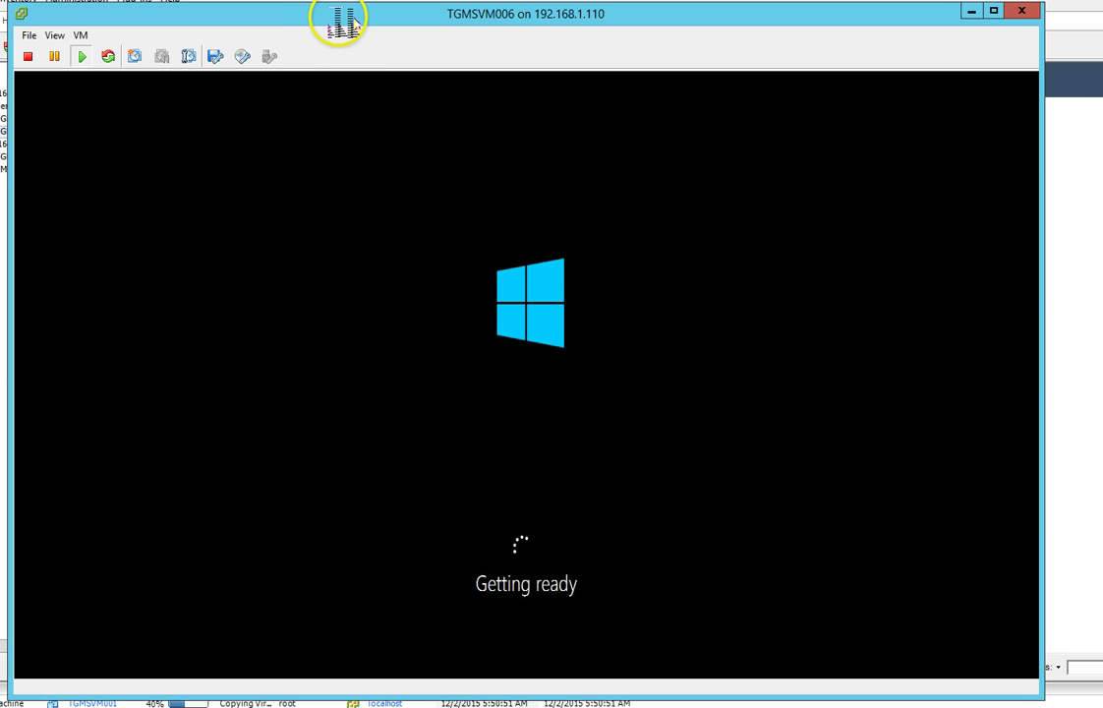
{"action": "left_click_drag", "start_coordinate": [354, 17], "coordinate": [348, 29]}
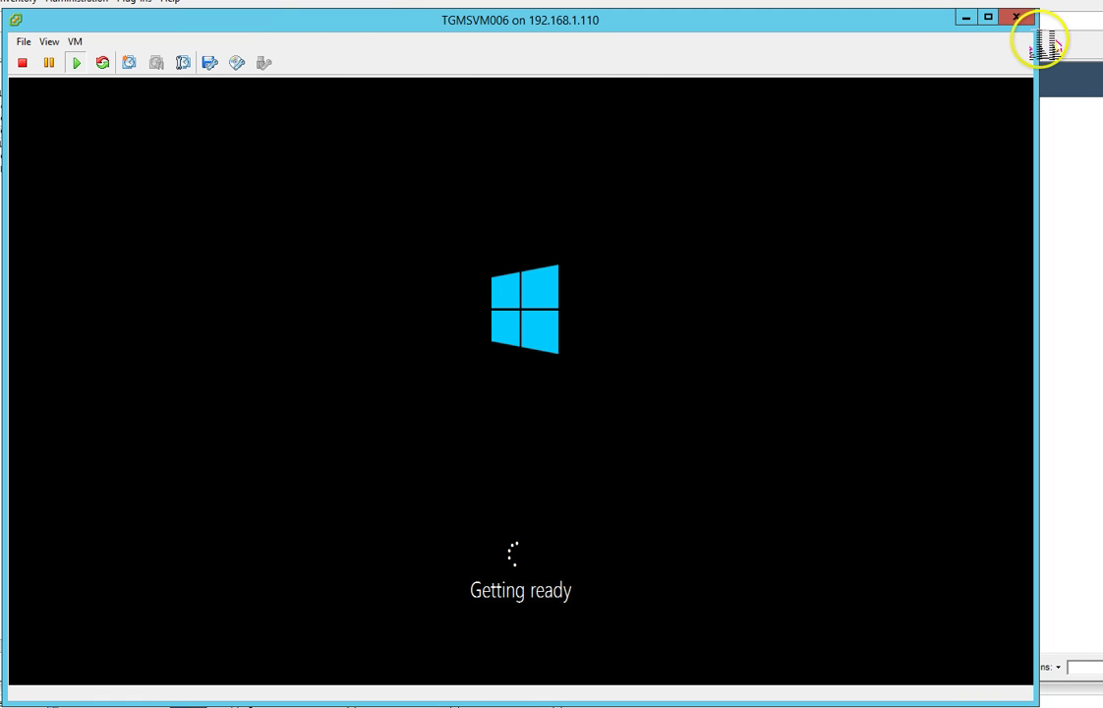
{"action": "left_click_drag", "start_coordinate": [1039, 45], "coordinate": [1099, 44]}
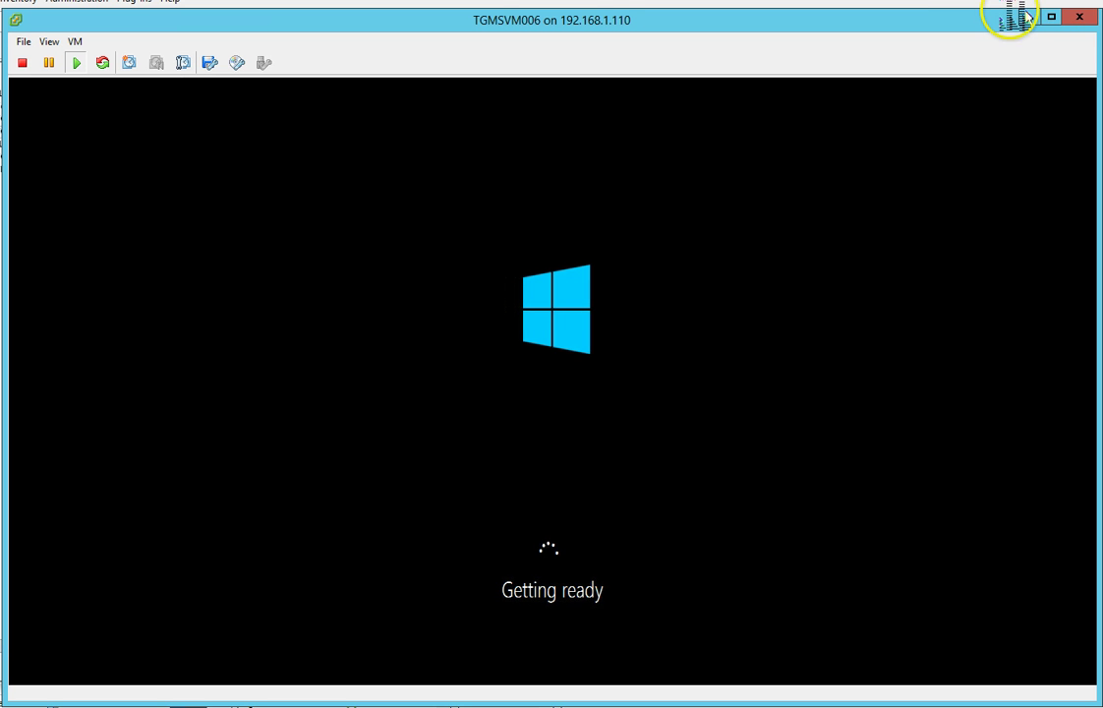
{"action": "left_click_drag", "start_coordinate": [1007, 15], "coordinate": [1007, 6]}
Wait for the guest to reach Customize settings, then select its Password field.
{"action": "left_click", "coordinate": [973, 161]}
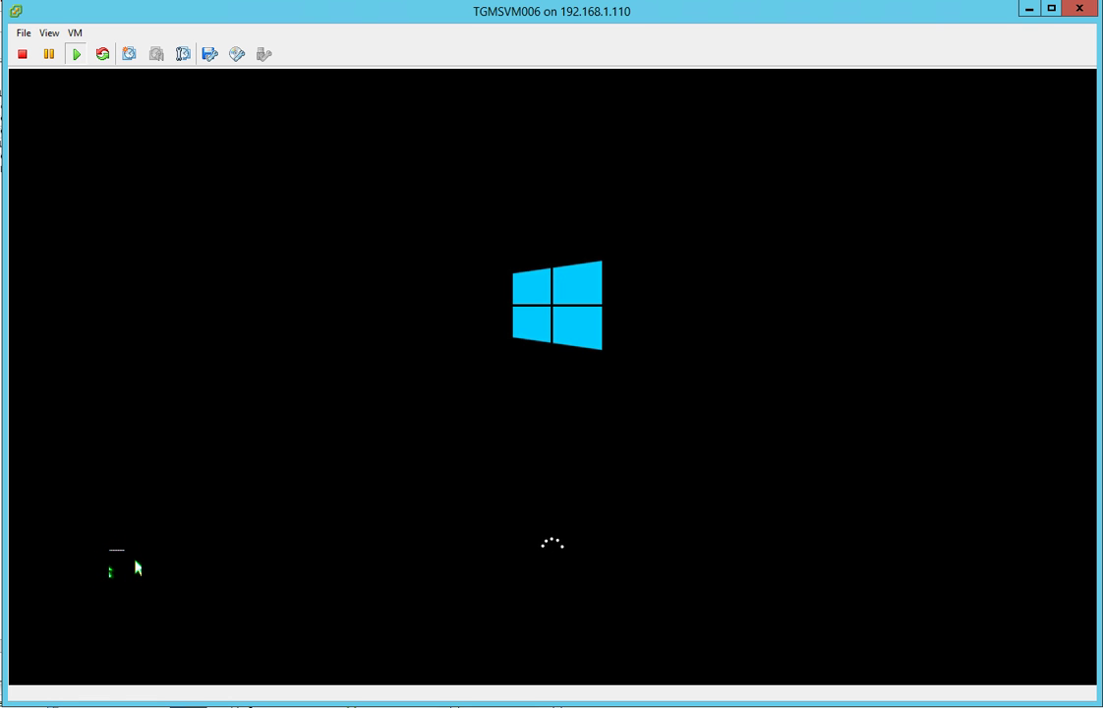
{"action": "left_click", "coordinate": [129, 575]}
{"action": "left_click", "coordinate": [127, 578]}
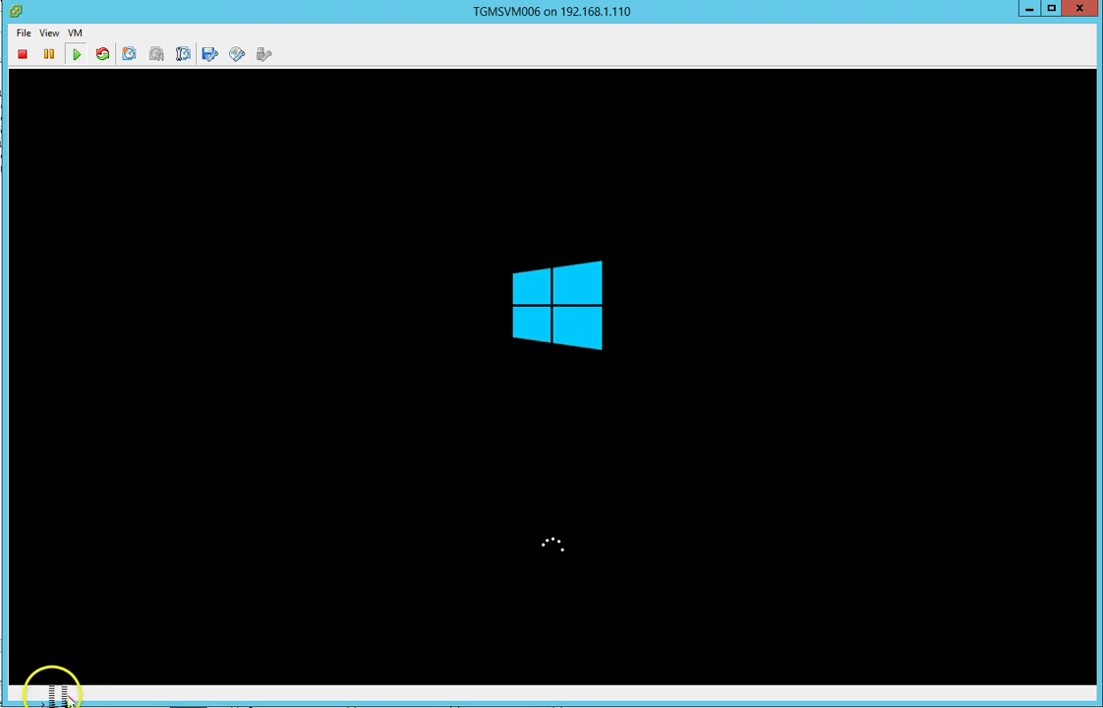
Enter and confirm the Administrator account password, then submit Customize settings.
{"action": "left_click", "coordinate": [354, 320]}
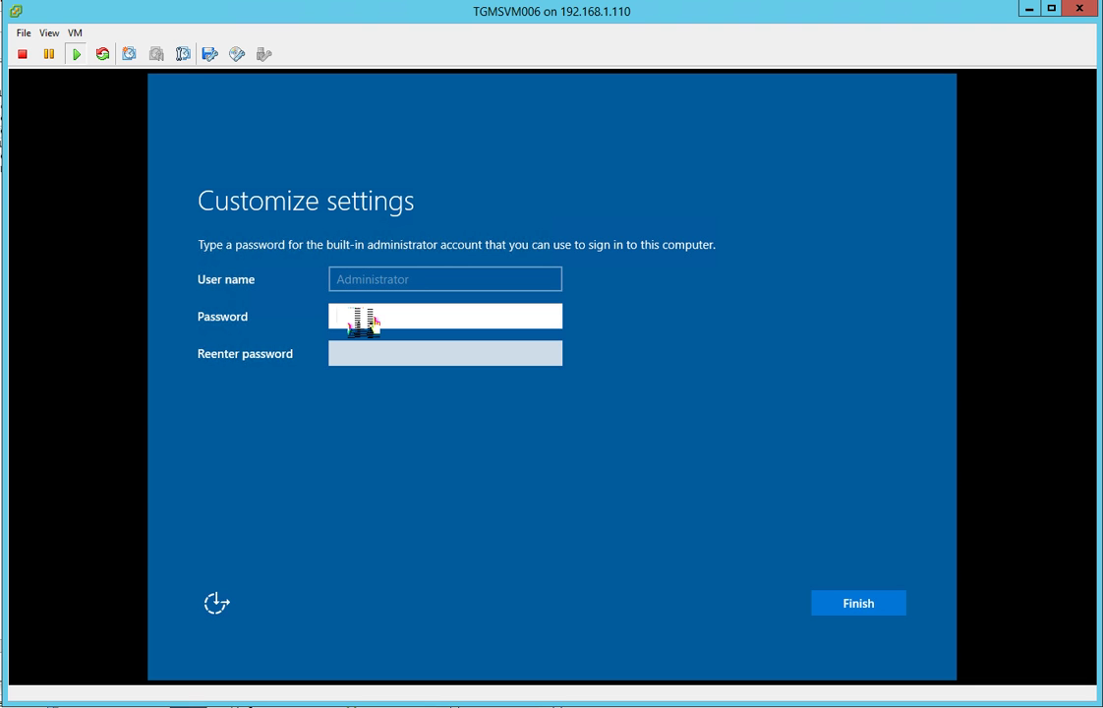
{"action": "left_click", "coordinate": [352, 319]}
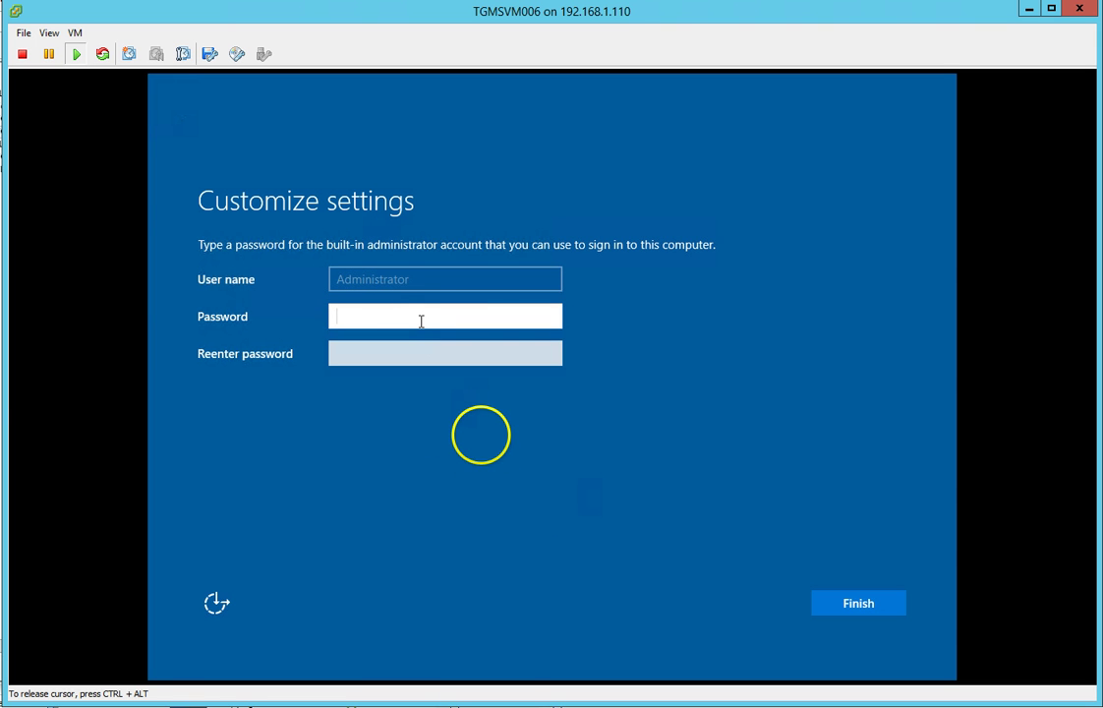
{"action": "type", "text": "P@ssw0rd"}
{"action": "key", "text": "Tab"}
{"action": "type", "text": "P@ssw0rd"}
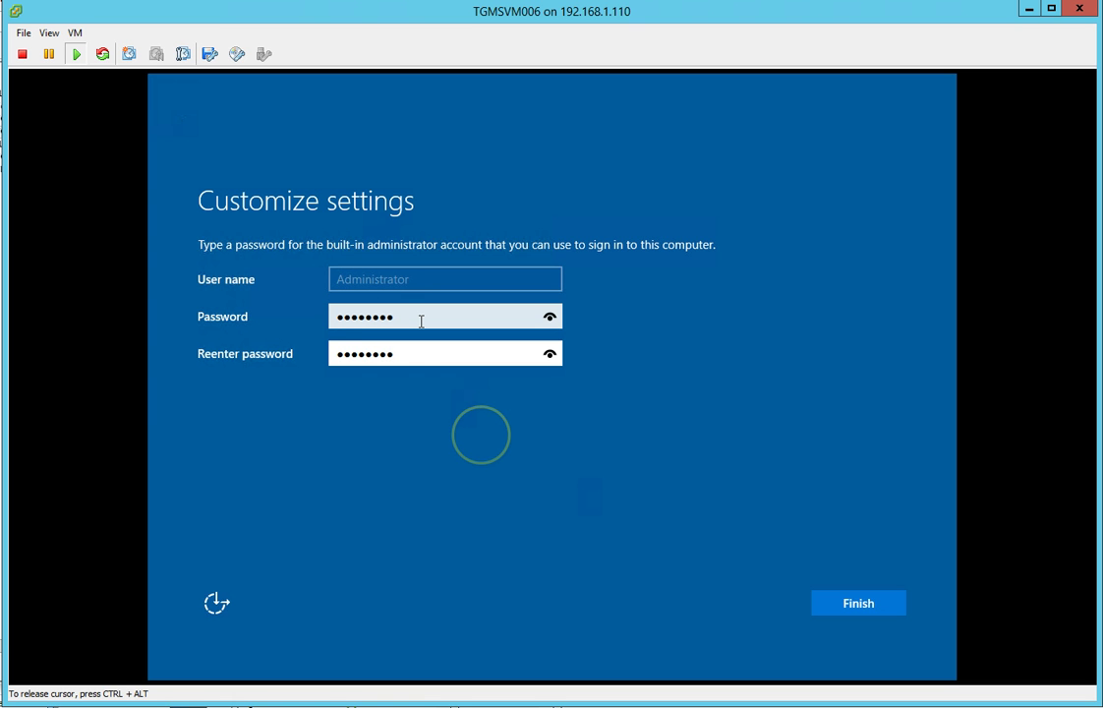
{"action": "key", "text": "Return"}
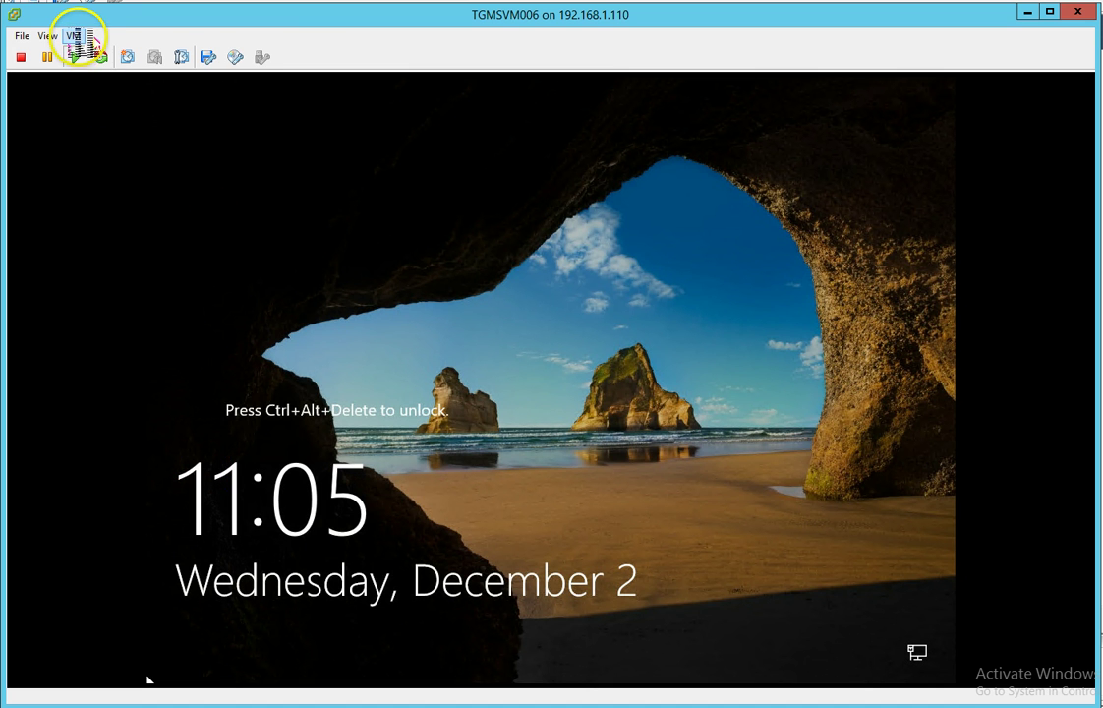
Send Ctrl+Alt+Del to the guest through the VM menu's Guest submenu.
{"action": "left_click", "coordinate": [76, 36]}
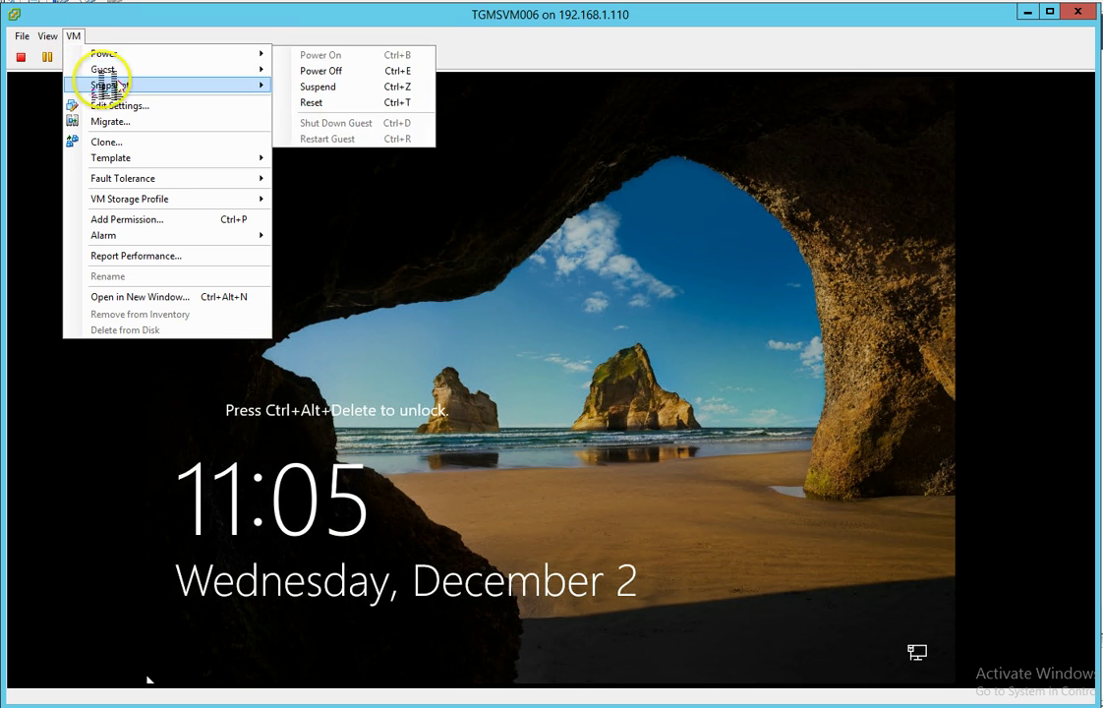
{"action": "left_click", "coordinate": [320, 86]}
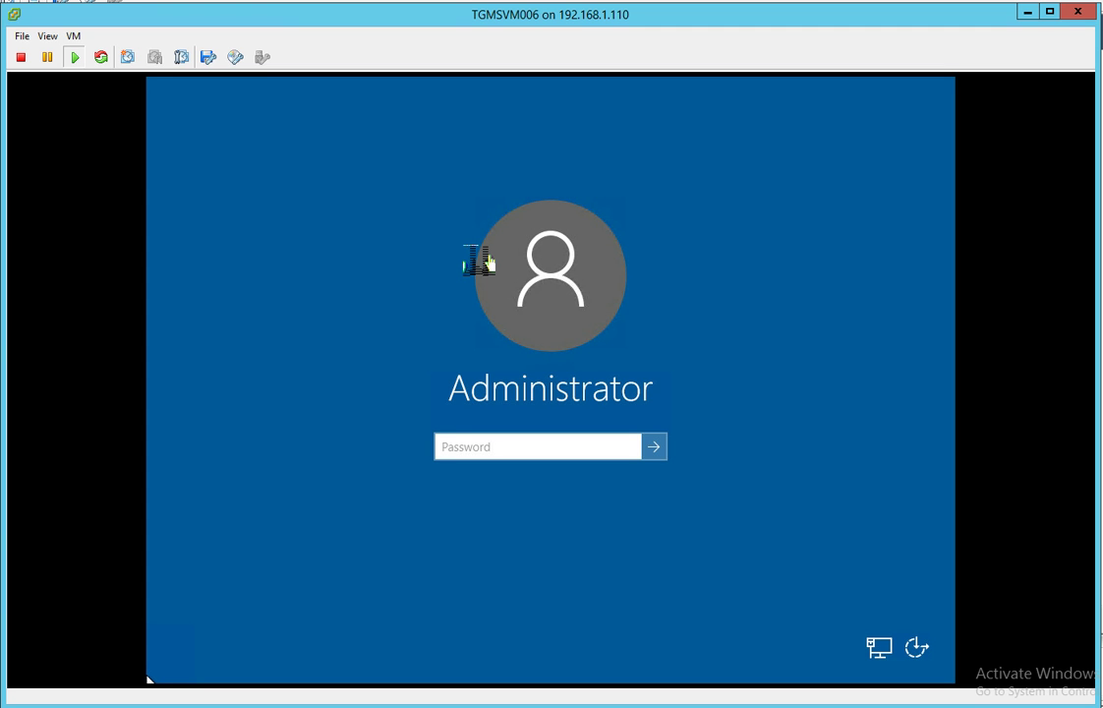
Sign in to the guest as Administrator with the account password.
{"action": "left_click", "coordinate": [492, 453]}
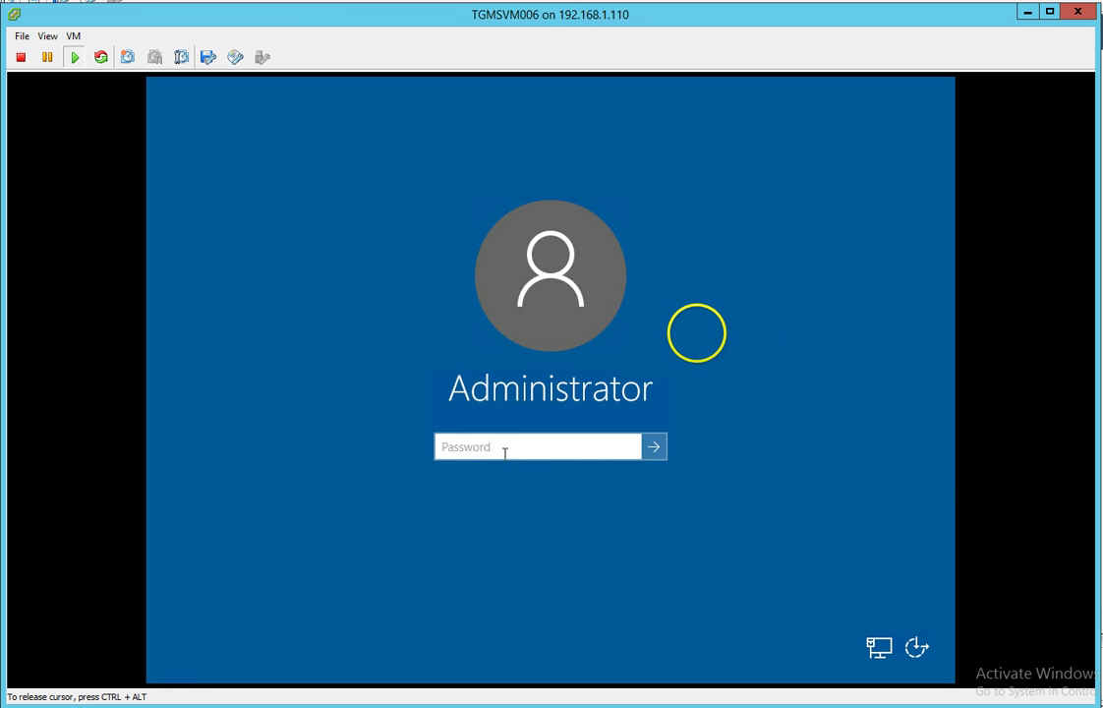
{"action": "type", "text": "P"}
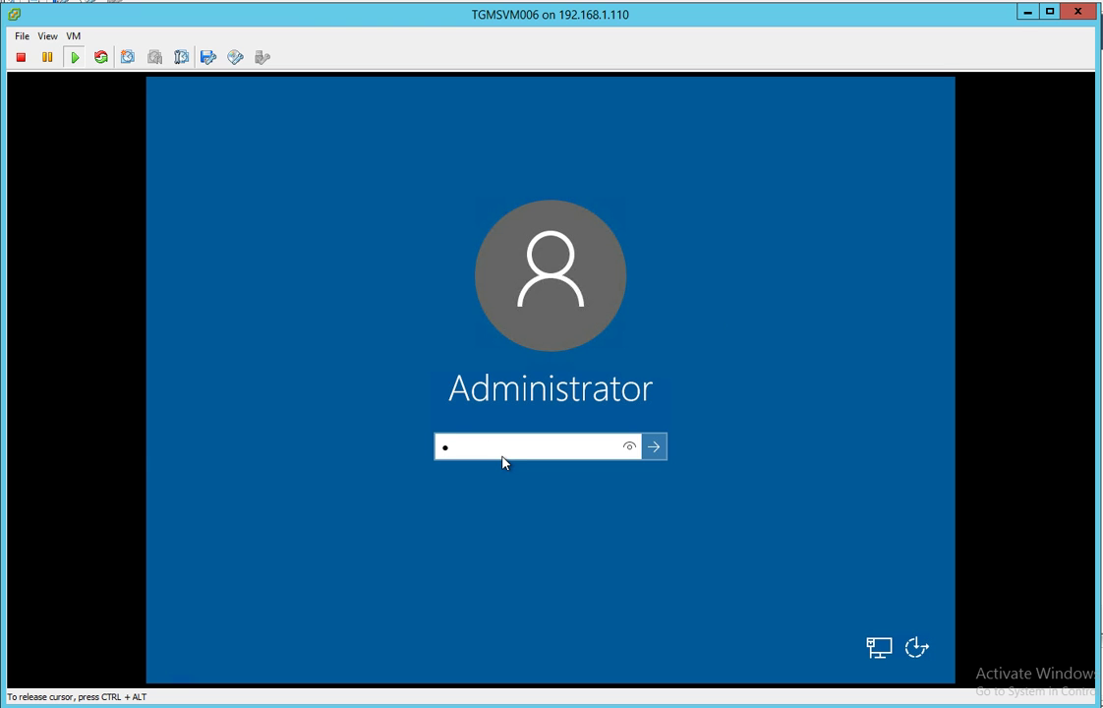
{"action": "type", "text": "assword"}
{"action": "key", "text": "Return"}
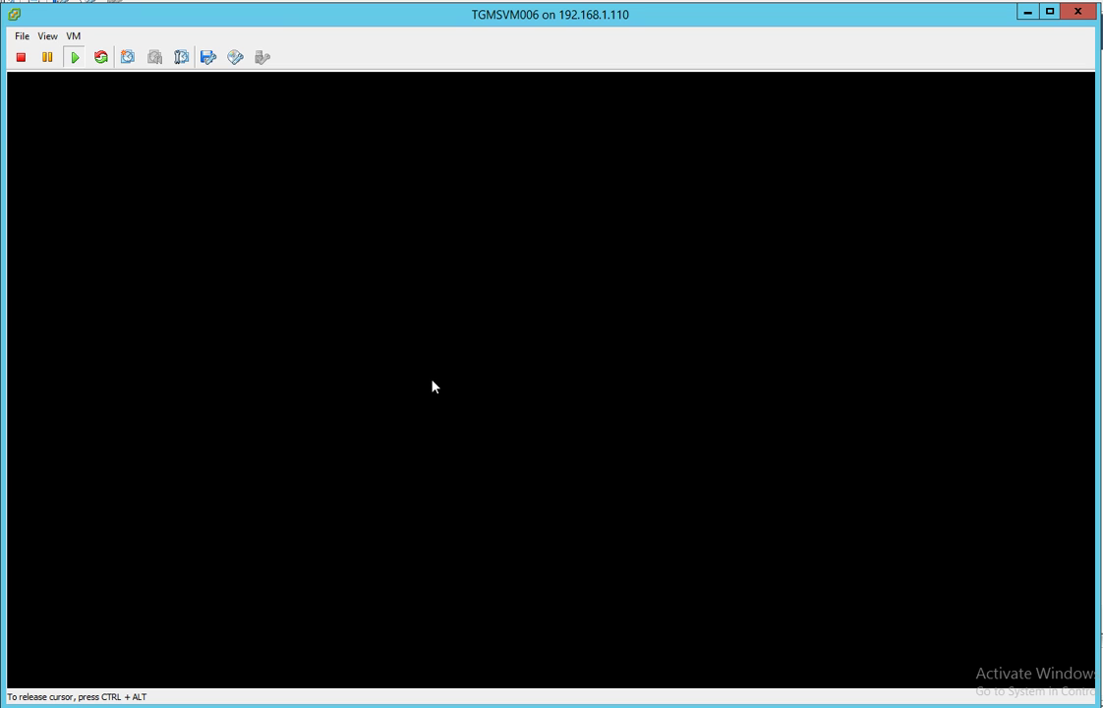
Capture the mouse in the console while the Windows Server 2016 desktop and Networks panel load.
{"action": "left_click", "coordinate": [653, 278]}
{"action": "left_click", "coordinate": [76, 106]}
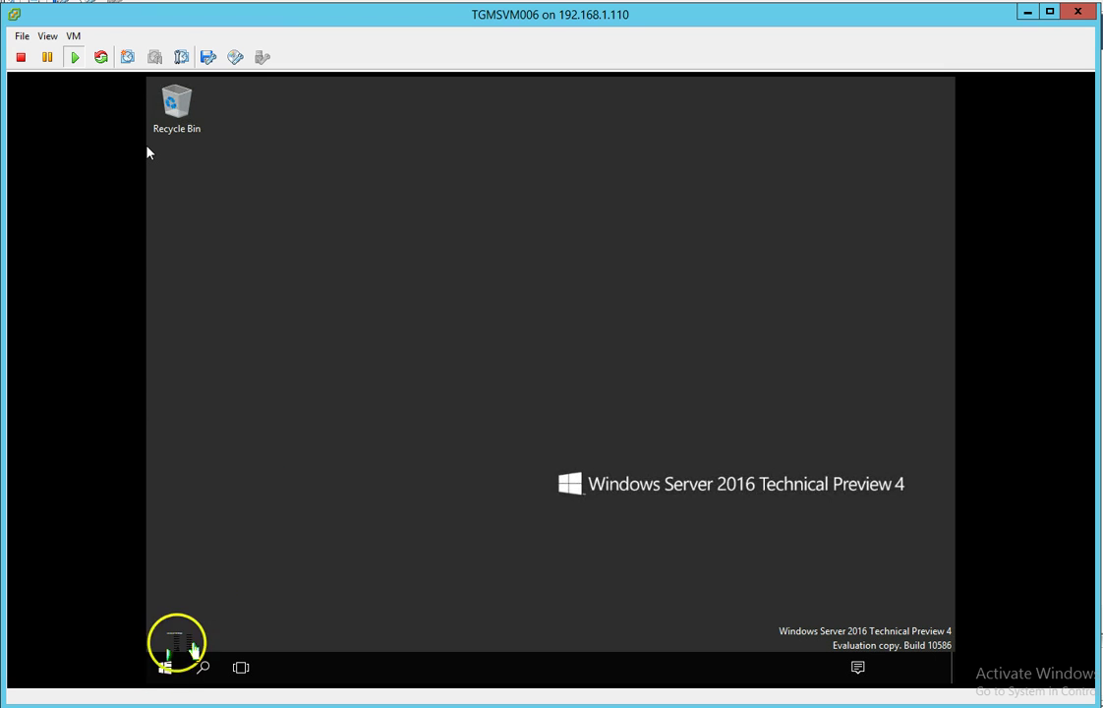
{"action": "left_click", "coordinate": [163, 668]}
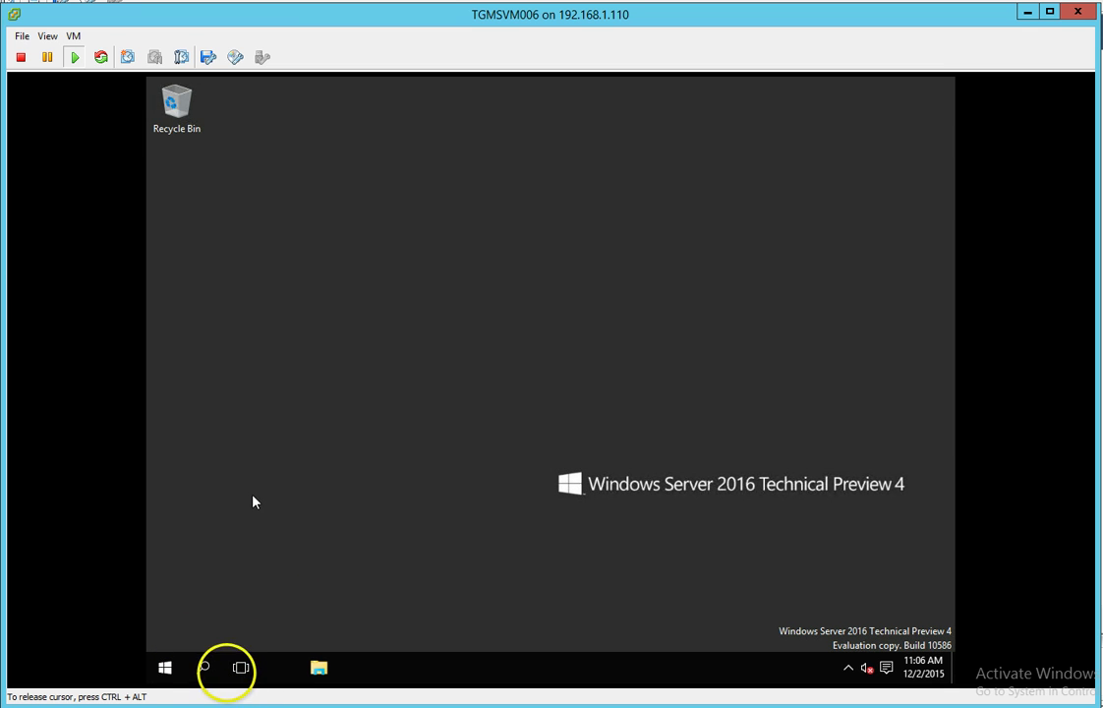
{"action": "left_click", "coordinate": [202, 668]}
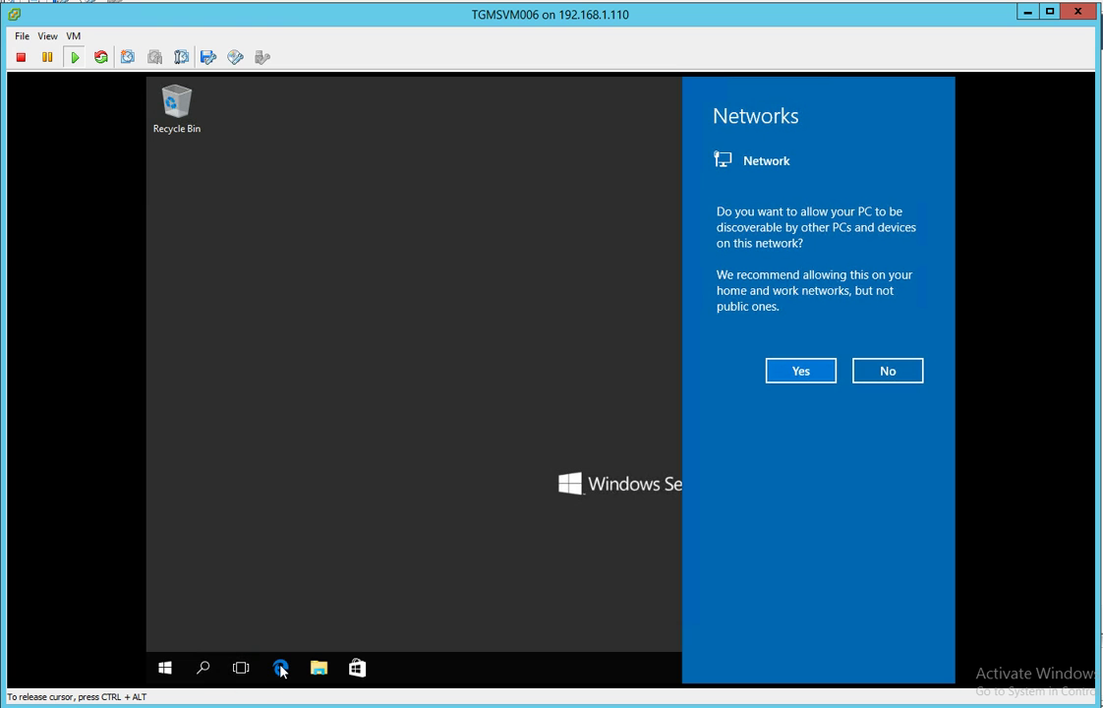
Answer No to network discovery and try launching Microsoft Edge from the guest taskbar.
{"action": "left_click", "coordinate": [890, 370]}
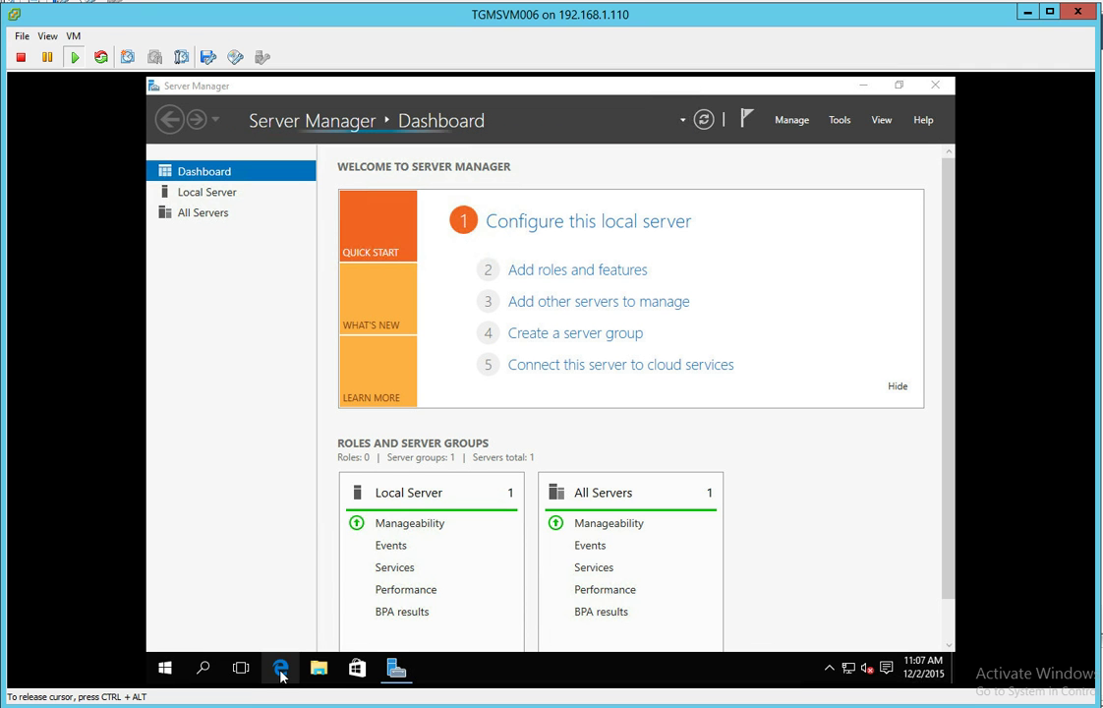
{"action": "left_click", "coordinate": [280, 669]}
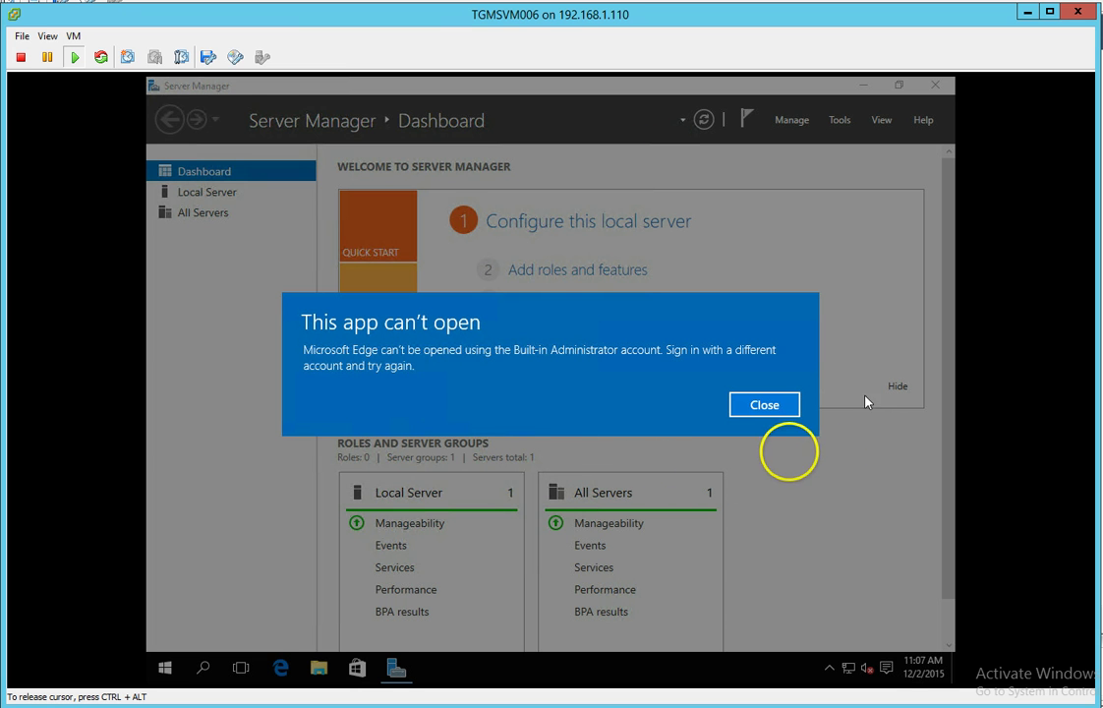
Close the 'This app can't open' error and show the guest's Start menu.
{"action": "left_click", "coordinate": [764, 405]}
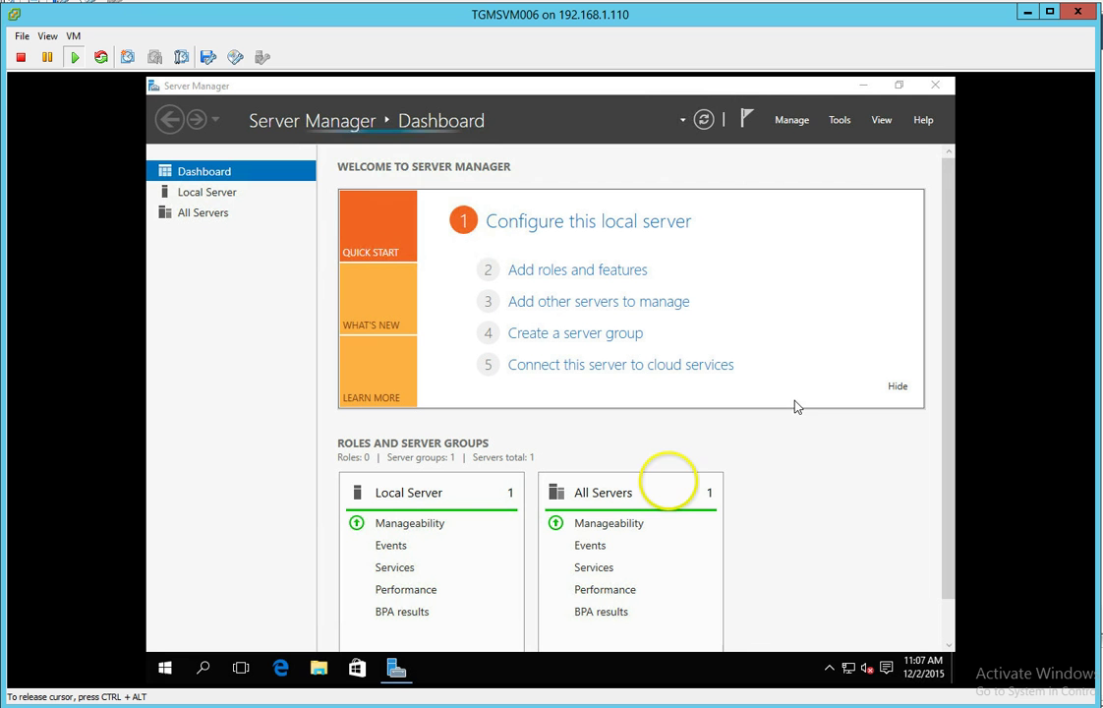
{"action": "left_click", "coordinate": [164, 667]}
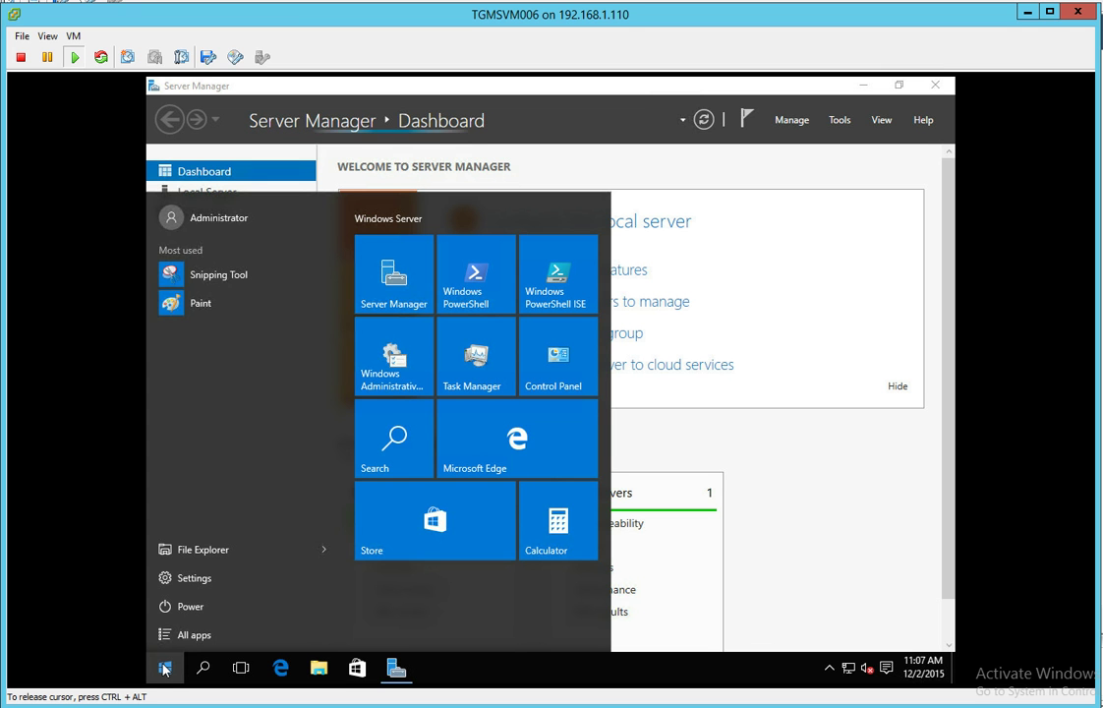
{"action": "right_click", "coordinate": [165, 670]}
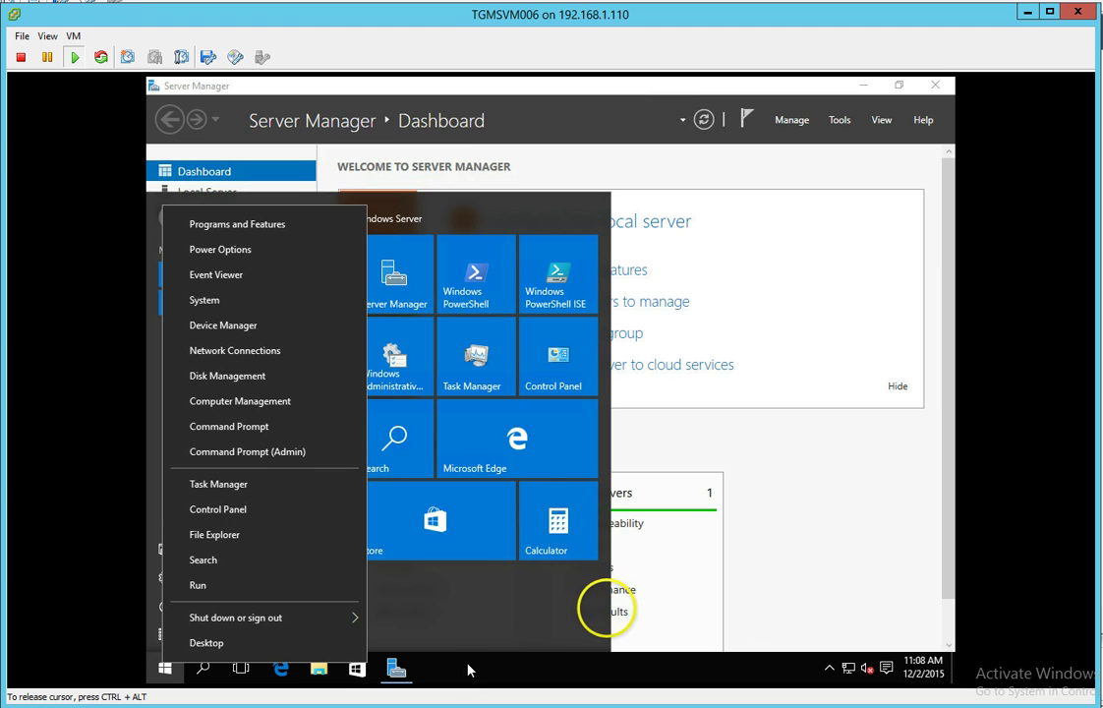
{"action": "key", "text": "Escape"}
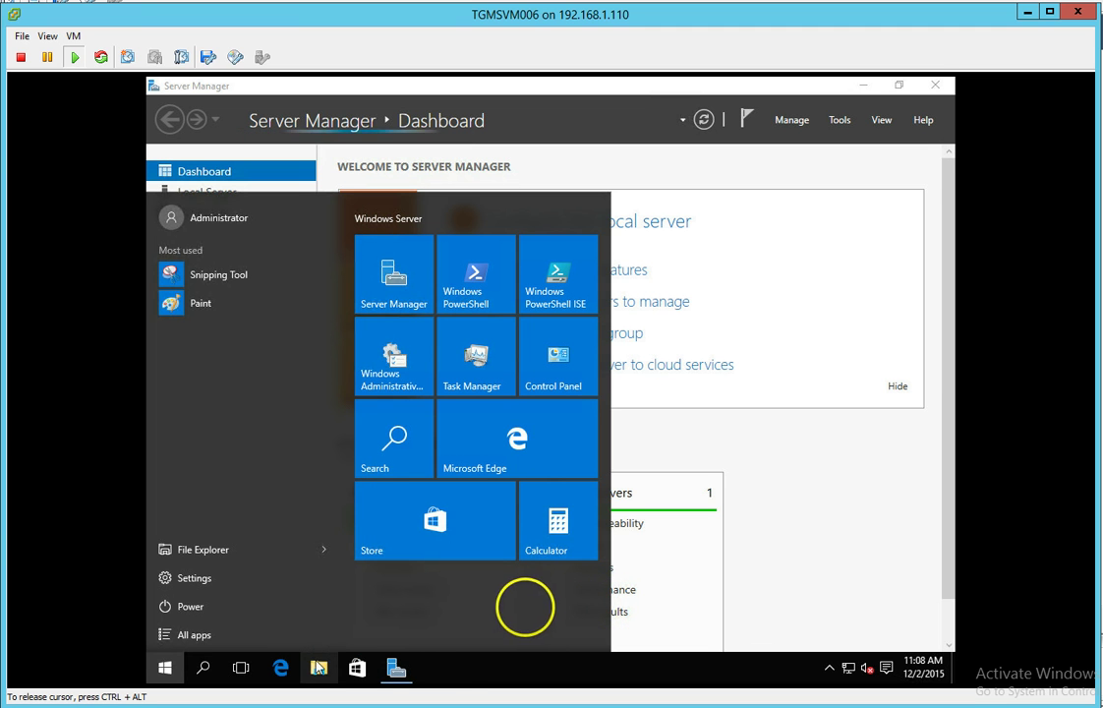